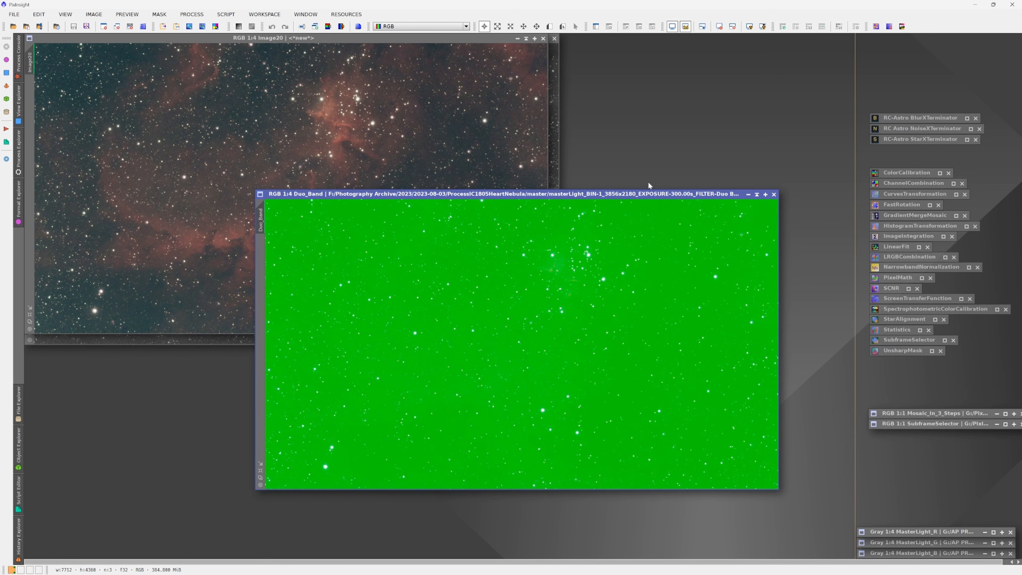
Try removing green from the Duo_Band image with SCNR, using Average Neutral protection, amount 1.00 and no lightness preservation
{"action": "double_click", "coordinate": [886, 288]}
{"action": "left_click_drag", "start_coordinate": [724, 158], "coordinate": [752, 269]}
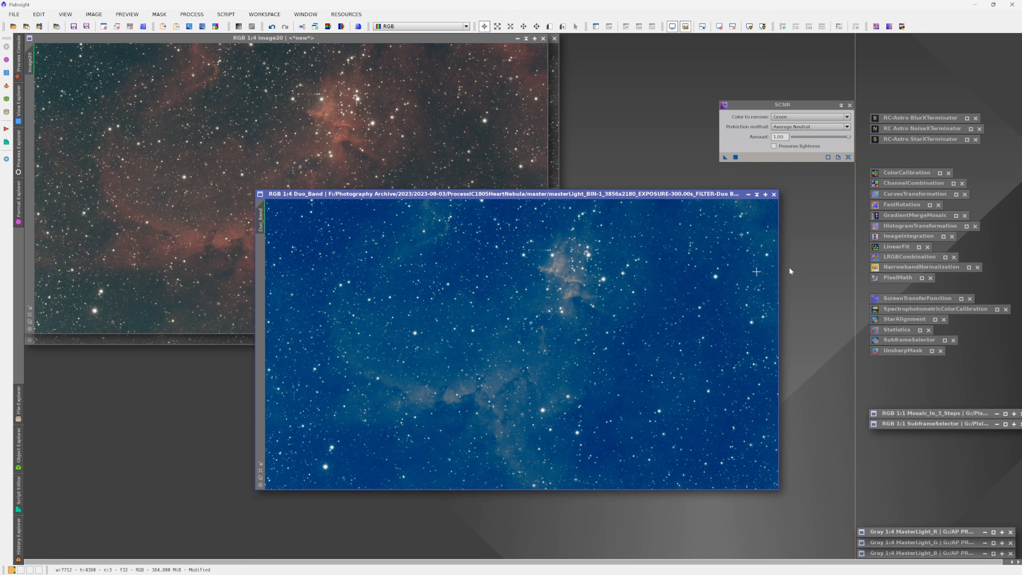
Try removing blue from Duo_Band with SCNR while preserving lightness, and reset and renew its automatic screen stretch
{"action": "left_click", "coordinate": [773, 146]}
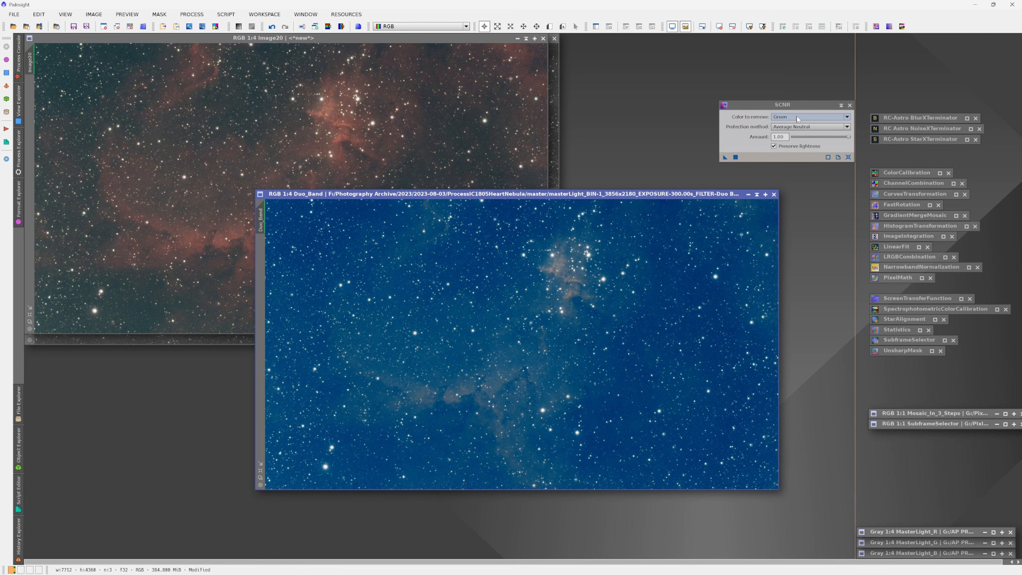
{"action": "left_click", "coordinate": [804, 117]}
{"action": "left_click", "coordinate": [788, 138]}
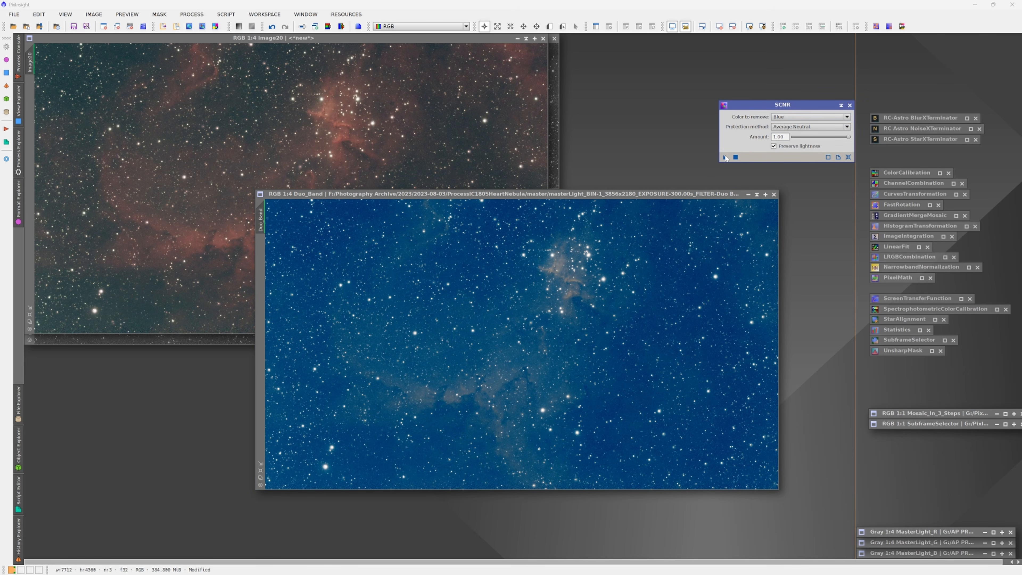
{"action": "left_click_drag", "start_coordinate": [725, 157], "coordinate": [621, 326]}
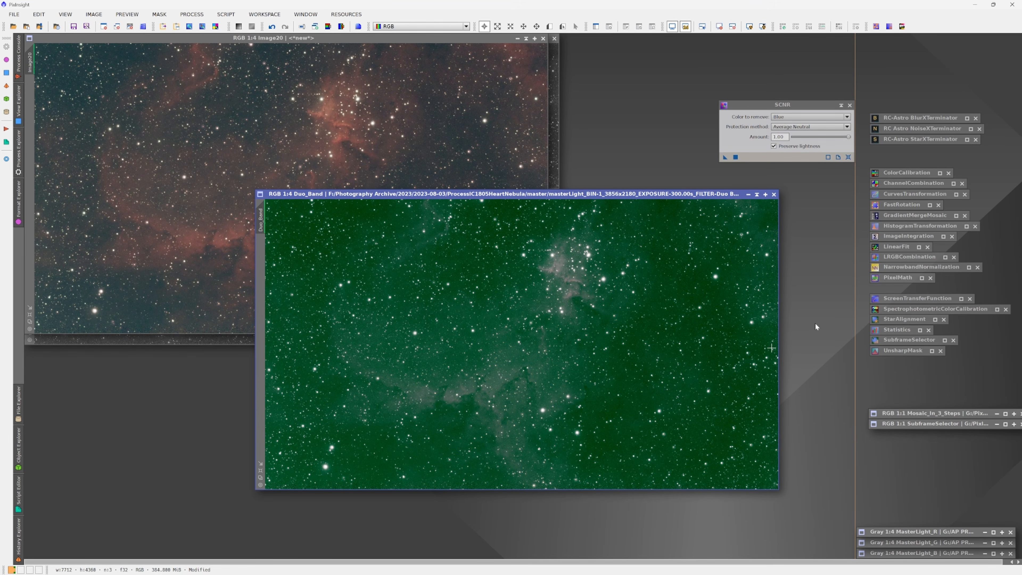
{"action": "key", "text": "ctrl+F12"}
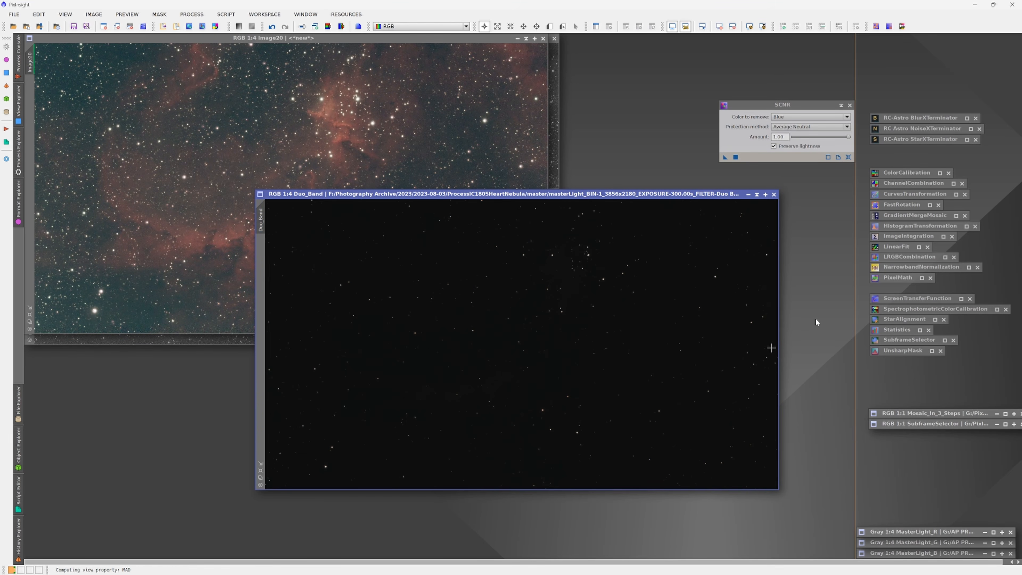
{"action": "key", "text": "ctrl+F12"}
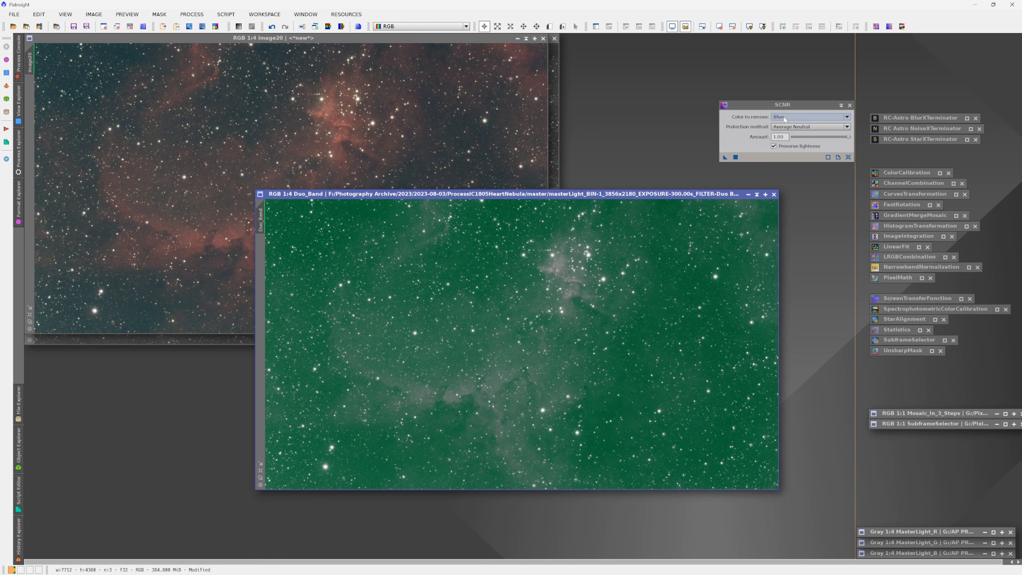
Try removing green from Duo_Band with SCNR while preserving lightness, and refresh the image's automatic screen stretch
{"action": "left_click", "coordinate": [809, 116]}
{"action": "left_click", "coordinate": [805, 130]}
{"action": "left_click_drag", "start_coordinate": [725, 157], "coordinate": [675, 284]}
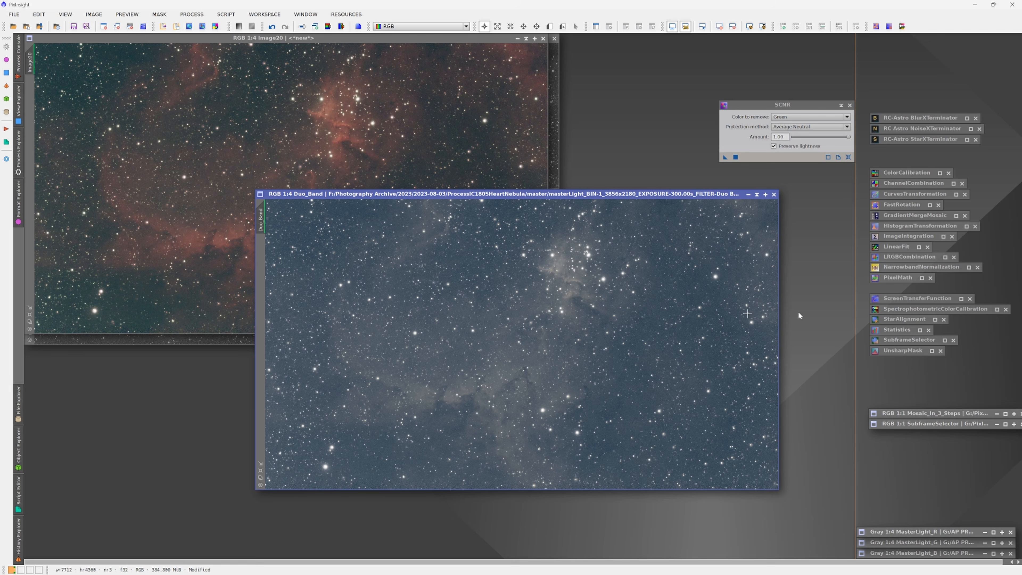
{"action": "key", "text": "ctrl+F12"}
{"action": "key", "text": "ctrl+a"}
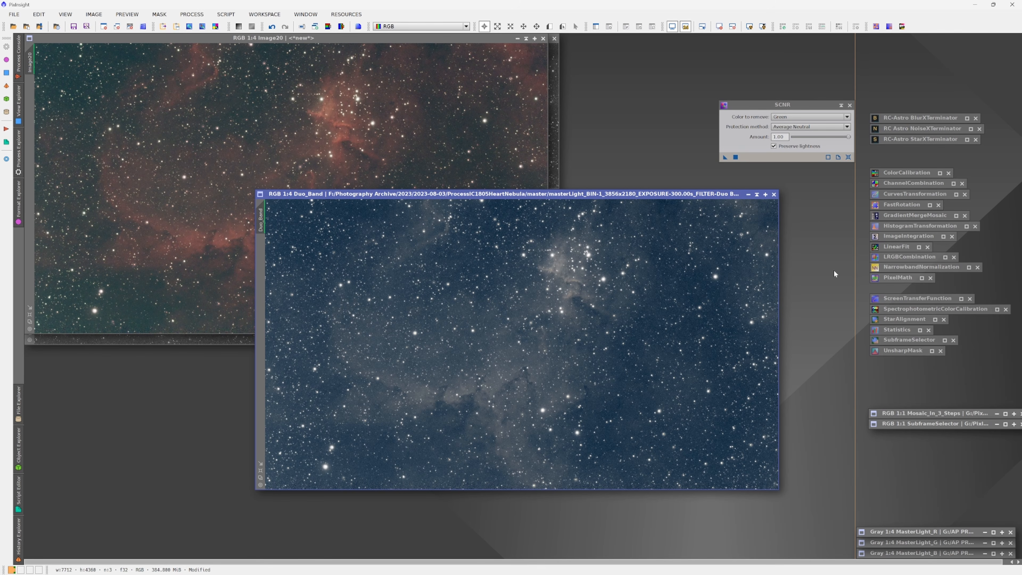
Switch SCNR back to blue and try another removal pass on Duo_Band
{"action": "left_click", "coordinate": [808, 117]}
{"action": "left_click", "coordinate": [801, 139]}
{"action": "left_click_drag", "start_coordinate": [724, 157], "coordinate": [647, 317]}
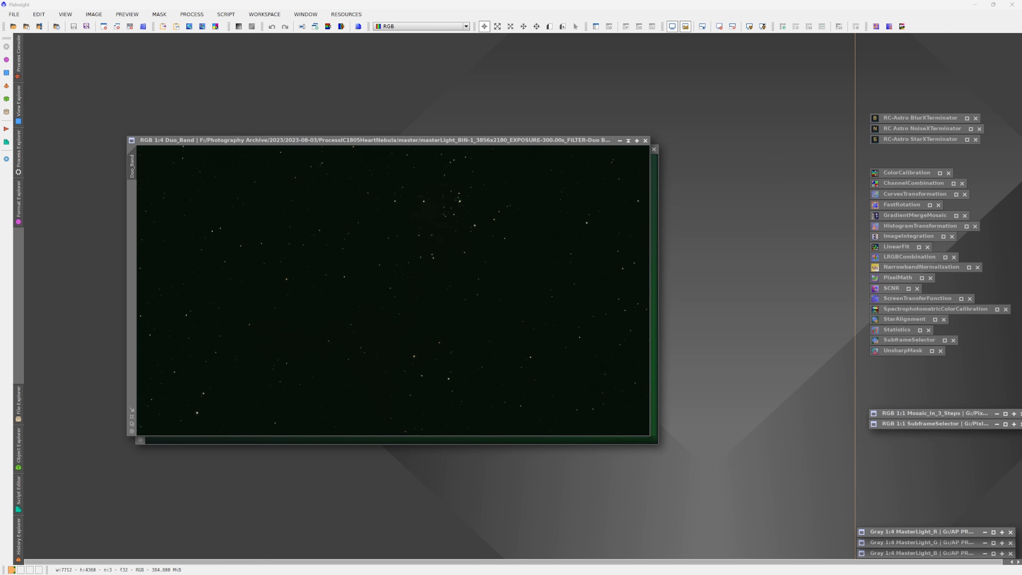
Clear away the extra image window behind Duo_Band and apply an automatic screen stretch to Duo_Band
{"action": "left_click_drag", "start_coordinate": [395, 140], "coordinate": [366, 153]}
{"action": "left_click", "coordinate": [653, 149]}
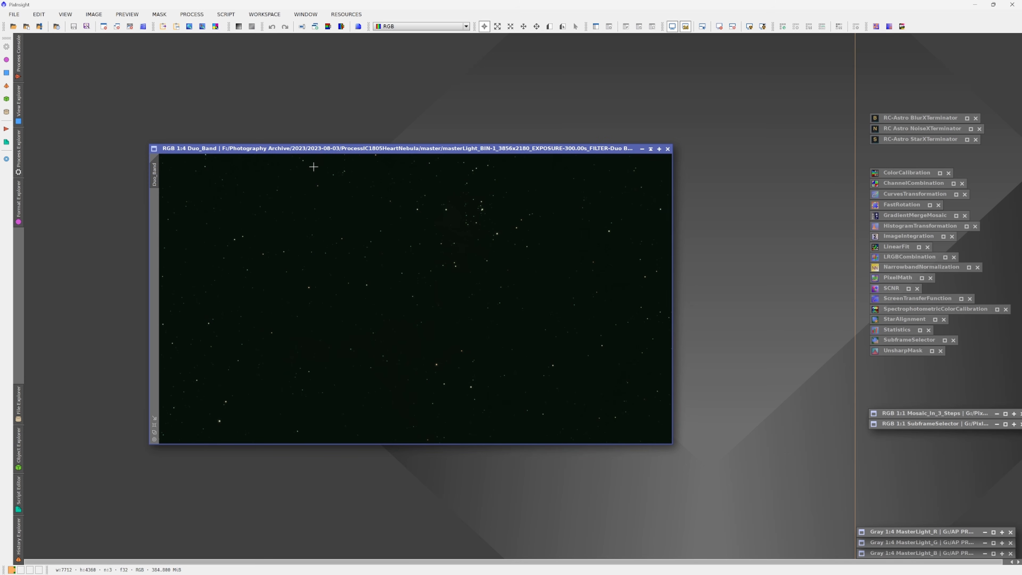
{"action": "key", "text": "ctrl+a"}
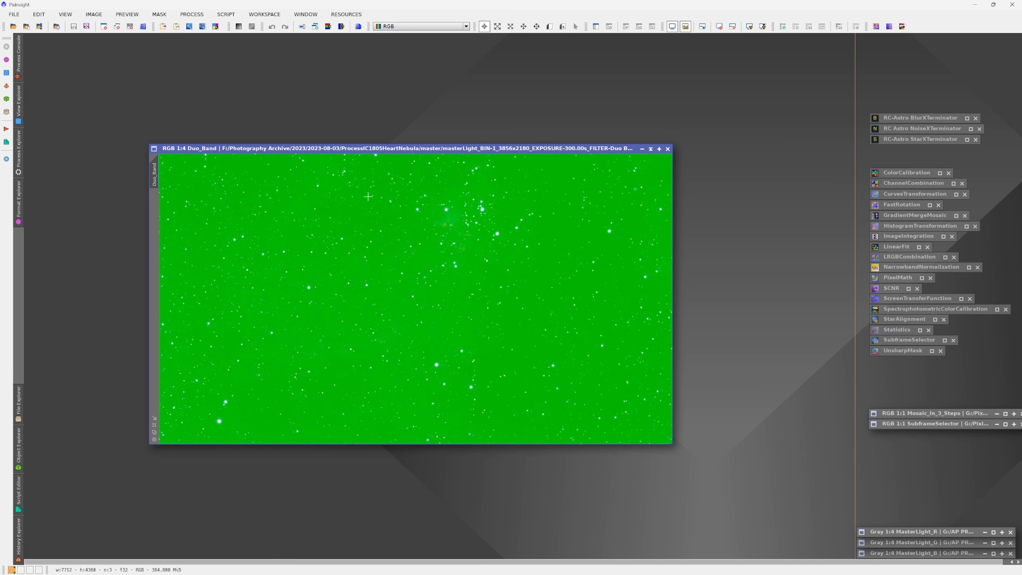
Split the Duo_Band image into separate red, green and blue channel images
{"action": "left_click_drag", "start_coordinate": [379, 152], "coordinate": [340, 115]}
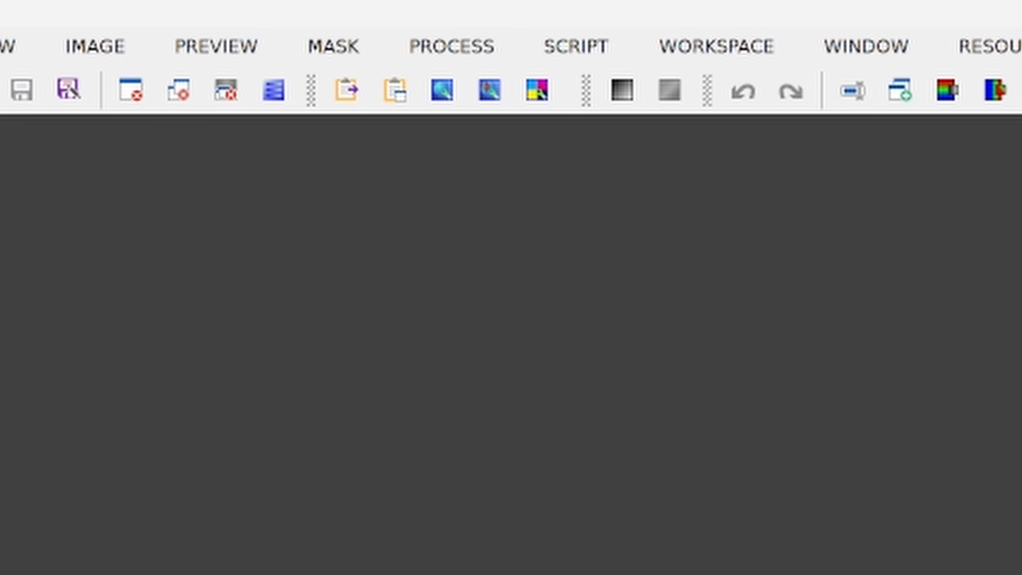
{"action": "left_click", "coordinate": [102, 14]}
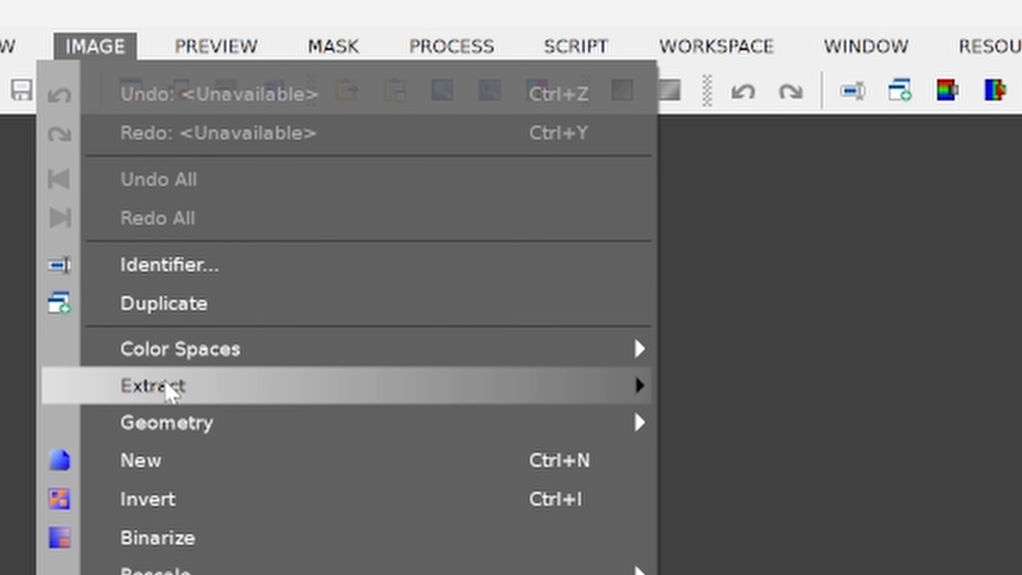
{"action": "mouse_move", "coordinate": [169, 388]}
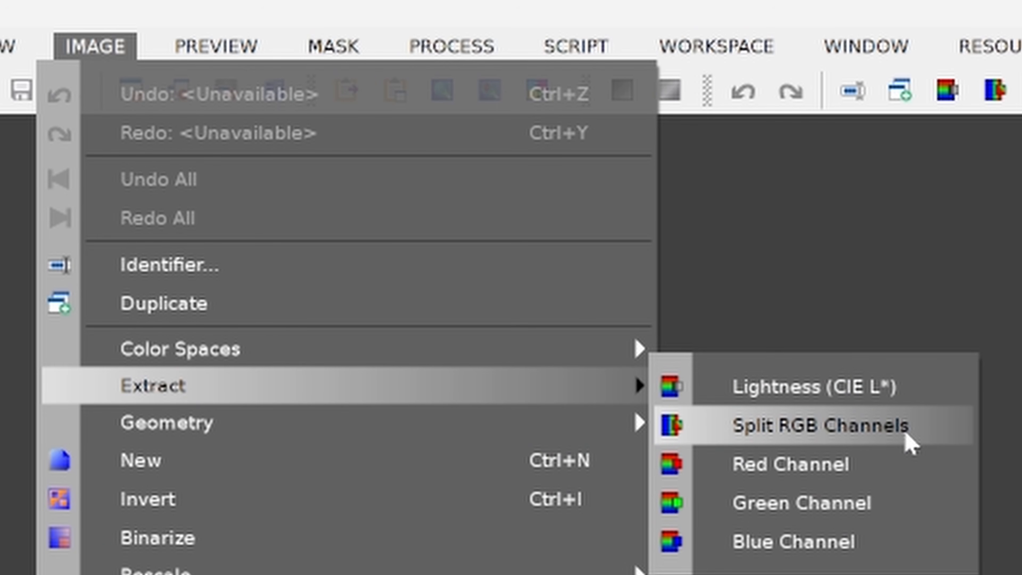
{"action": "left_click", "coordinate": [909, 443]}
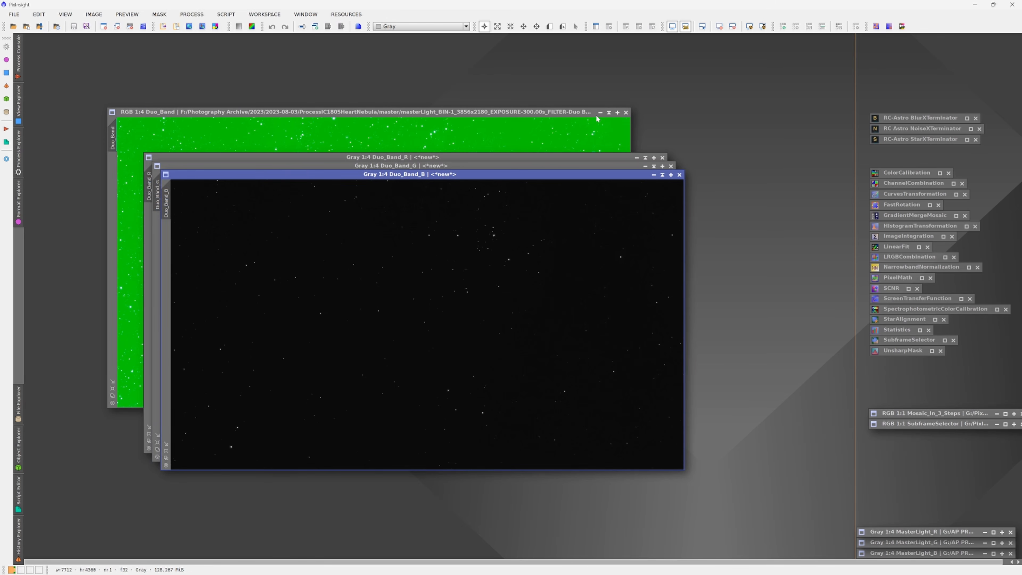
Shrink Duo_Band and its three channel images to 1:8 with fitted windows, and arrange them without overlap
{"action": "left_click", "coordinate": [468, 150]}
{"action": "scroll", "coordinate": [403, 191], "scroll_direction": "down", "scroll_amount": 3}
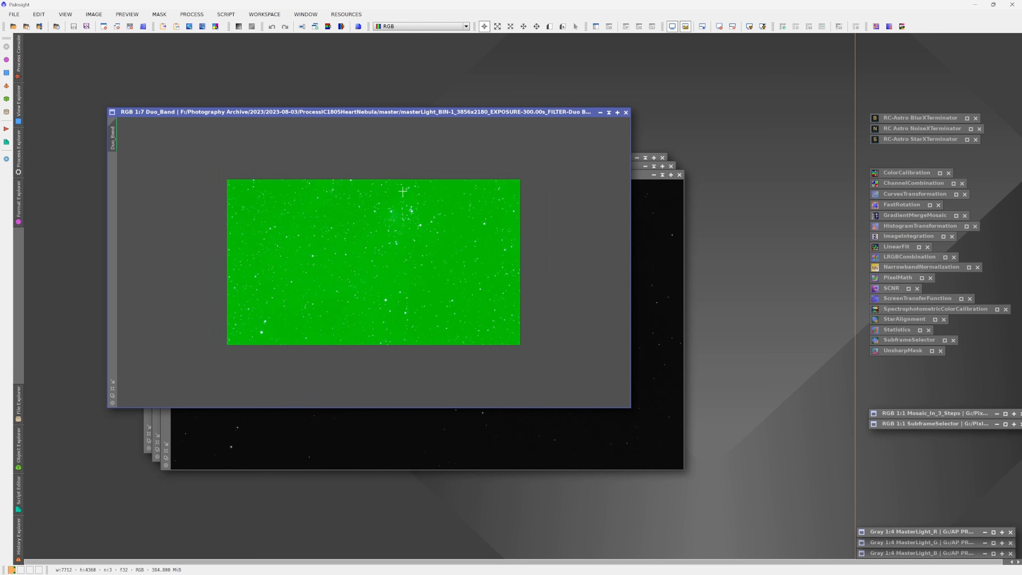
{"action": "left_click", "coordinate": [112, 381]}
{"action": "left_click", "coordinate": [165, 444]}
{"action": "left_click_drag", "start_coordinate": [262, 175], "coordinate": [373, 44]}
{"action": "scroll", "coordinate": [212, 212], "scroll_direction": "down", "scroll_amount": 5}
{"action": "left_click", "coordinate": [157, 435]}
{"action": "scroll", "coordinate": [502, 276], "scroll_direction": "down", "scroll_amount": 4}
{"action": "left_click", "coordinate": [149, 427]}
{"action": "left_click_drag", "start_coordinate": [253, 160], "coordinate": [134, 42]}
Apply an automatic screen stretch to each of the Duo_Band_R, Duo_Band_G and Duo_Band_B images
{"action": "key", "text": "ctrl+a"}
{"action": "mouse_move", "coordinate": [408, 43]}
{"action": "left_mouse_down"}
{"action": "mouse_move", "coordinate": [426, 36]}
{"action": "mouse_move", "coordinate": [417, 37]}
{"action": "left_mouse_up"}
{"action": "key", "text": "ctrl+a"}
{"action": "left_click_drag", "start_coordinate": [274, 249], "coordinate": [160, 197]}
{"action": "key", "text": "ctrl+a"}
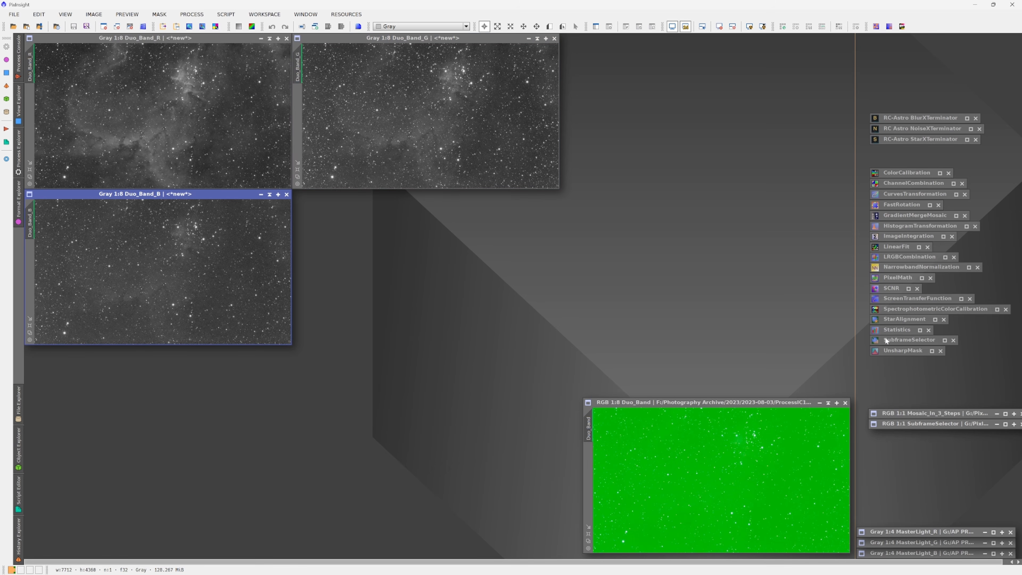
Examine the Statistics of the Duo_Band_B, Duo_Band_G and Duo_Band_R images, comparing their median values
{"action": "double_click", "coordinate": [890, 329]}
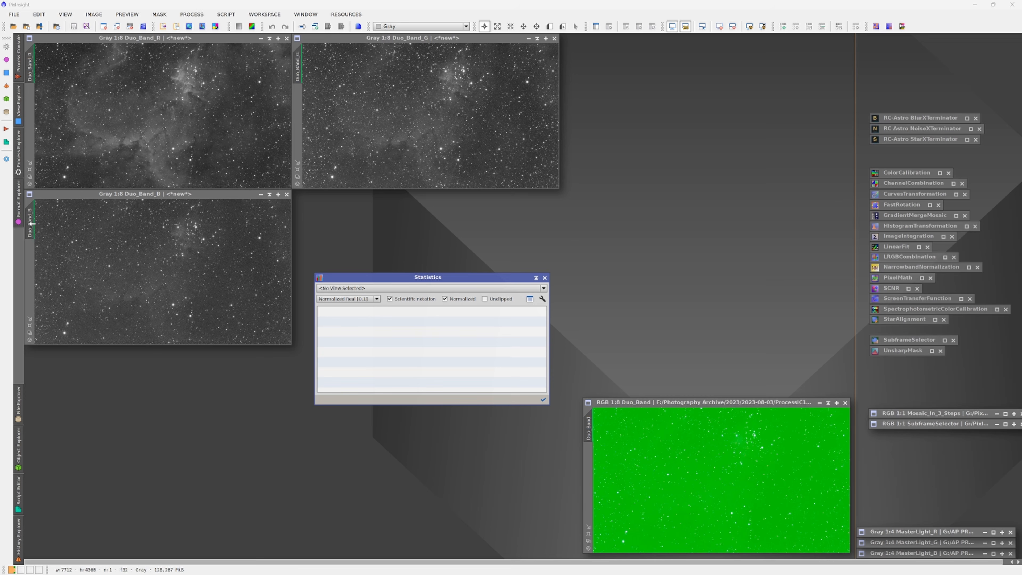
{"action": "left_click_drag", "start_coordinate": [32, 224], "coordinate": [427, 346]}
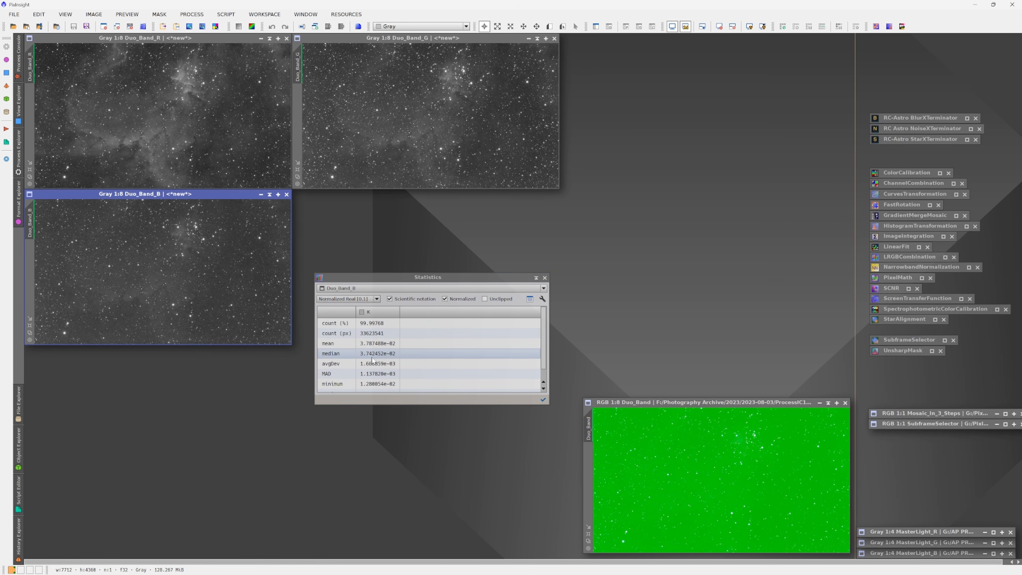
{"action": "left_click_drag", "start_coordinate": [298, 64], "coordinate": [457, 340]}
{"action": "left_click_drag", "start_coordinate": [29, 65], "coordinate": [449, 340]}
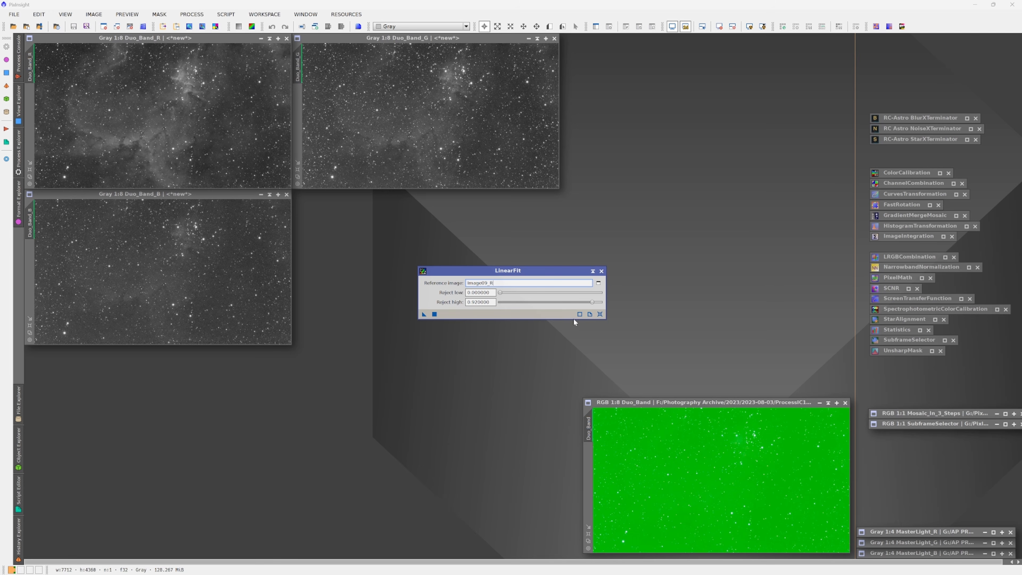
Match Duo_Band_G and Duo_Band_B to the reference image Duo_Band_R with LinearFit, and refresh the automatic screen stretch of Duo_Band_G
{"action": "left_click_drag", "start_coordinate": [29, 67], "coordinate": [484, 284]}
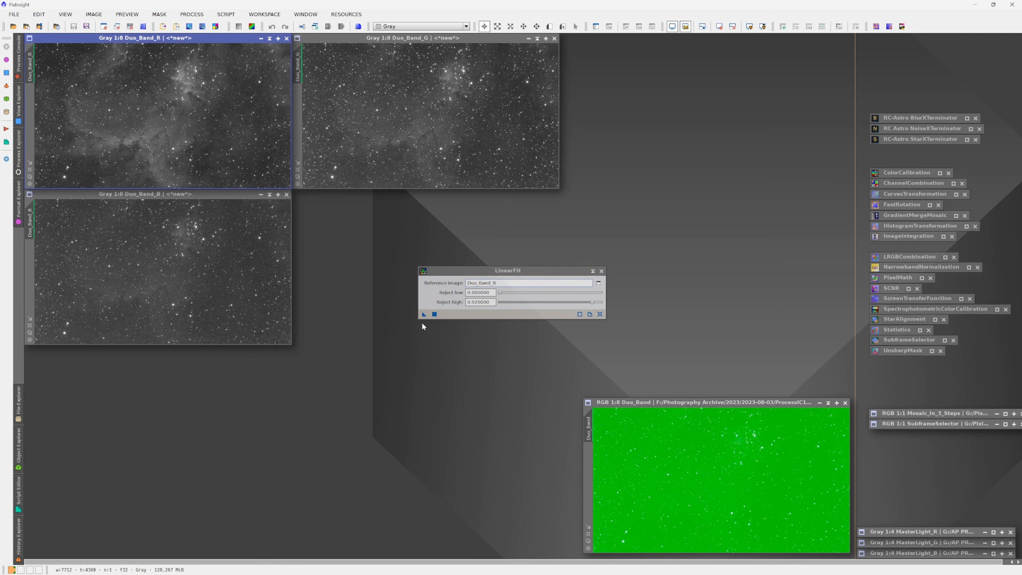
{"action": "left_click_drag", "start_coordinate": [421, 316], "coordinate": [475, 141]}
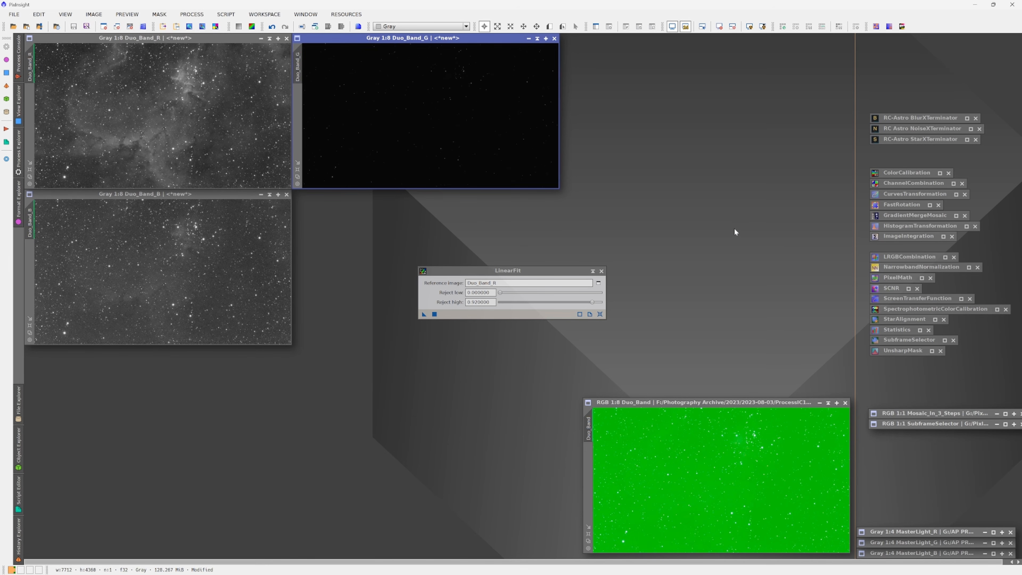
{"action": "key", "text": "ctrl+a"}
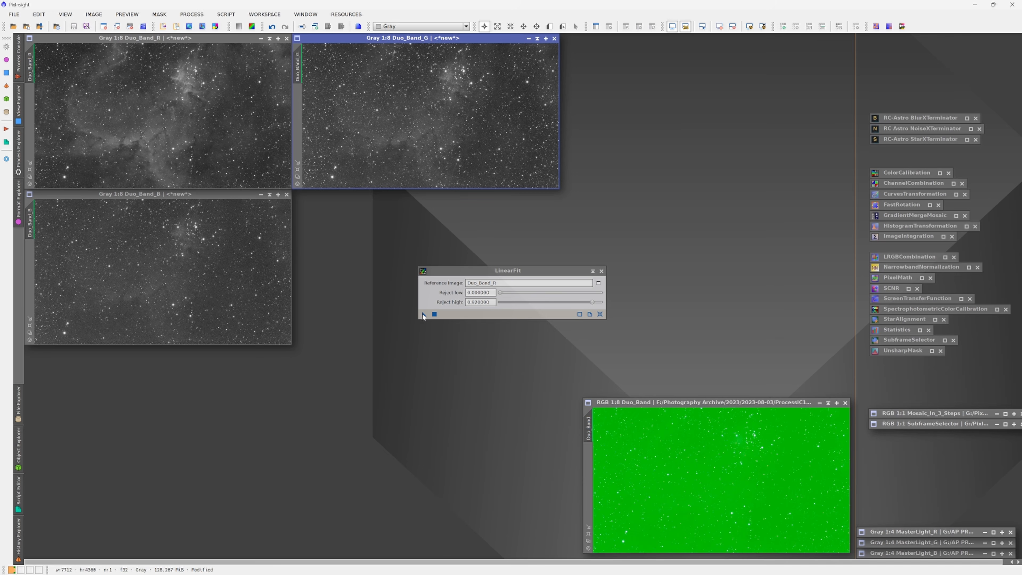
{"action": "left_click_drag", "start_coordinate": [423, 314], "coordinate": [258, 306]}
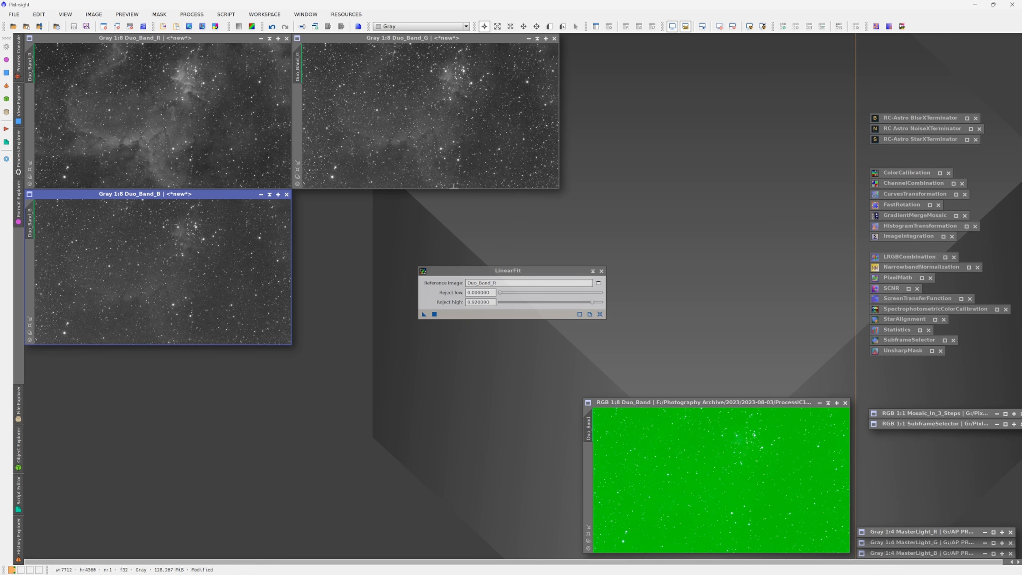
{"action": "left_click", "coordinate": [593, 271]}
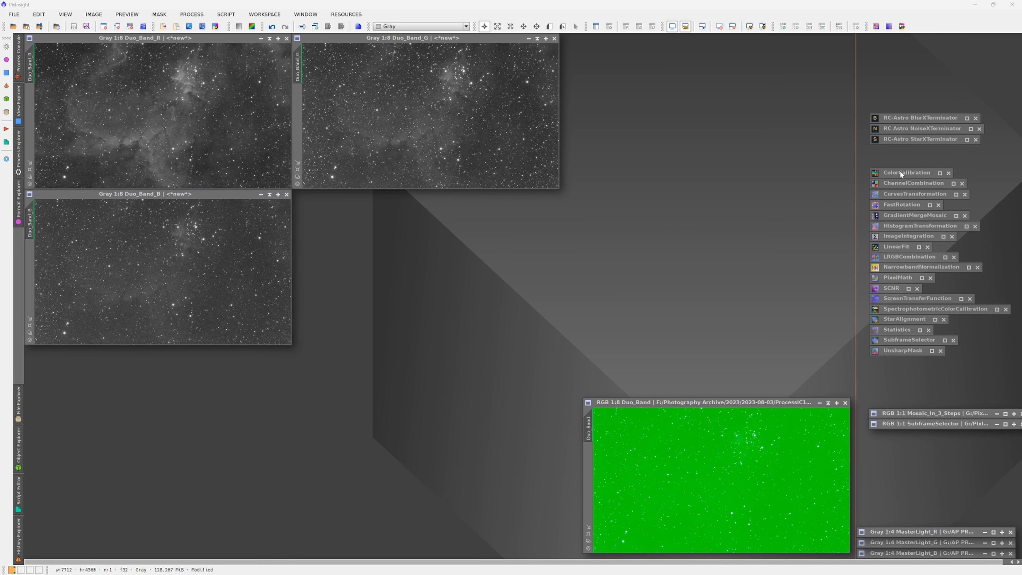
Reset ChannelCombination and assign Duo_Band_R, Duo_Band_G and Duo_Band_B as its red, green and blue source images
{"action": "double_click", "coordinate": [903, 182]}
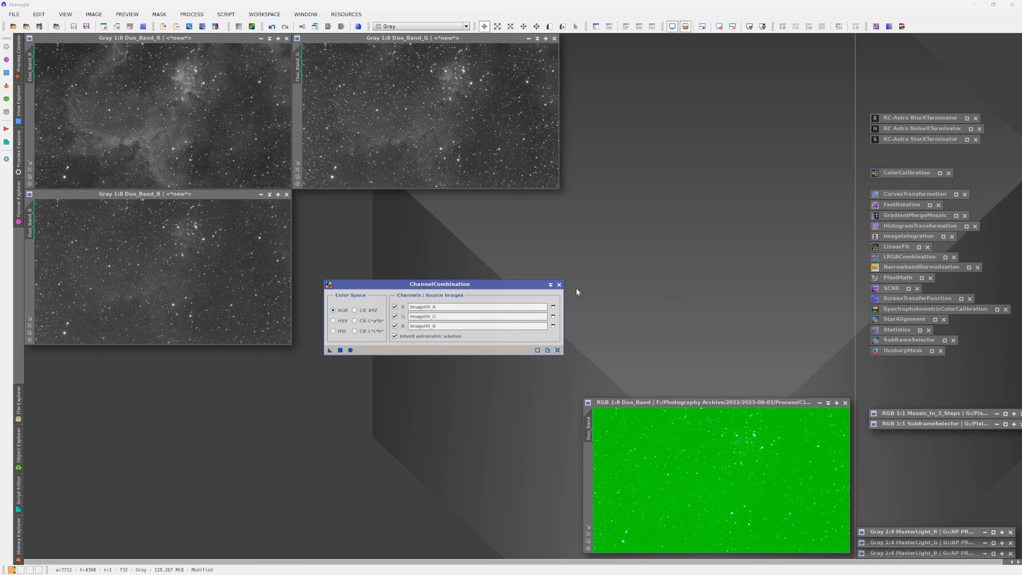
{"action": "left_click", "coordinate": [557, 349]}
{"action": "left_click_drag", "start_coordinate": [30, 60], "coordinate": [445, 307]}
{"action": "left_click_drag", "start_coordinate": [298, 66], "coordinate": [457, 314]}
{"action": "left_click_drag", "start_coordinate": [298, 69], "coordinate": [427, 316]}
{"action": "left_click_drag", "start_coordinate": [29, 221], "coordinate": [449, 336]}
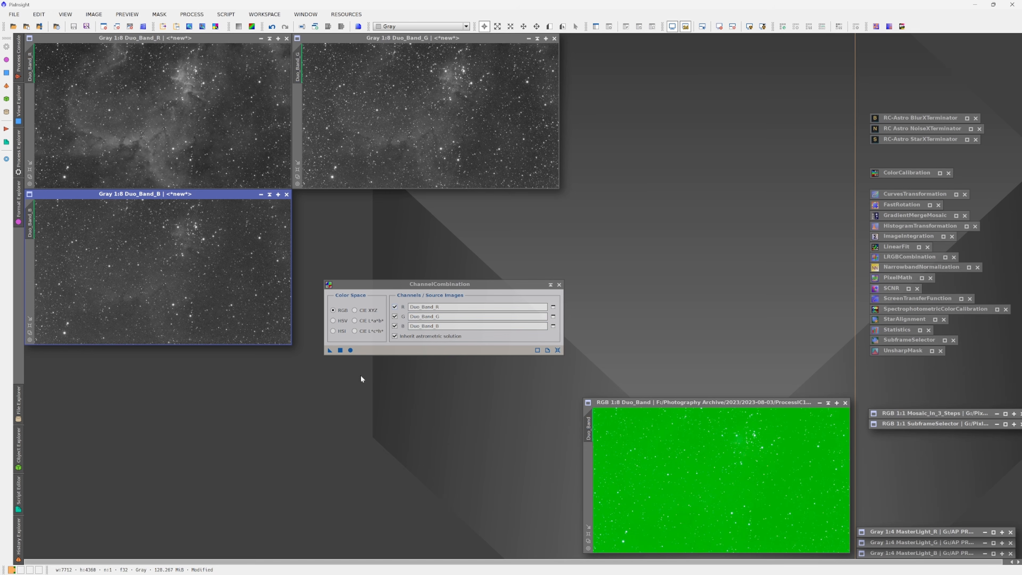
Create the combined RGB image from the assigned channels and apply an automatic screen stretch to it
{"action": "left_click", "coordinate": [350, 350]}
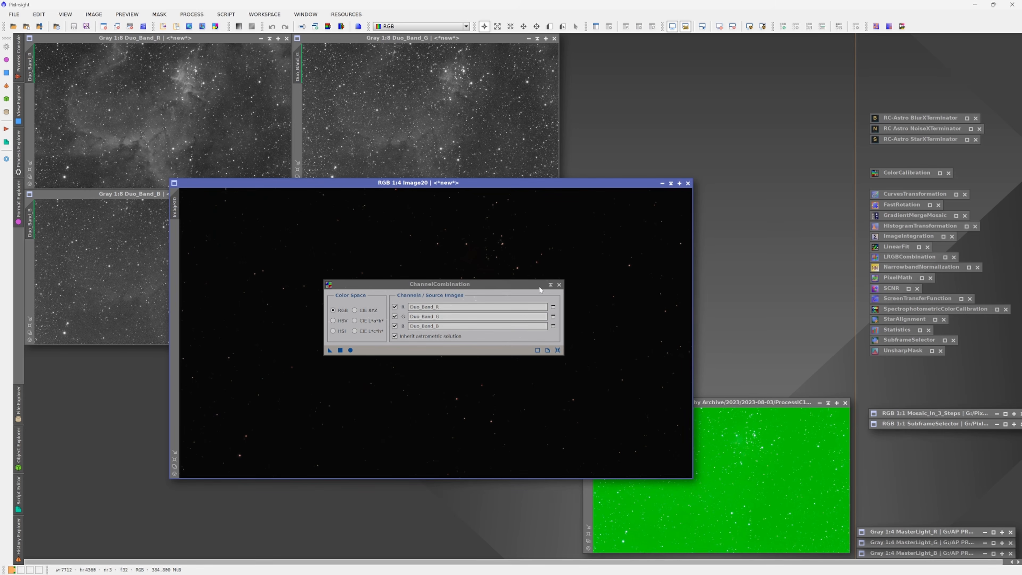
{"action": "left_click", "coordinate": [550, 284]}
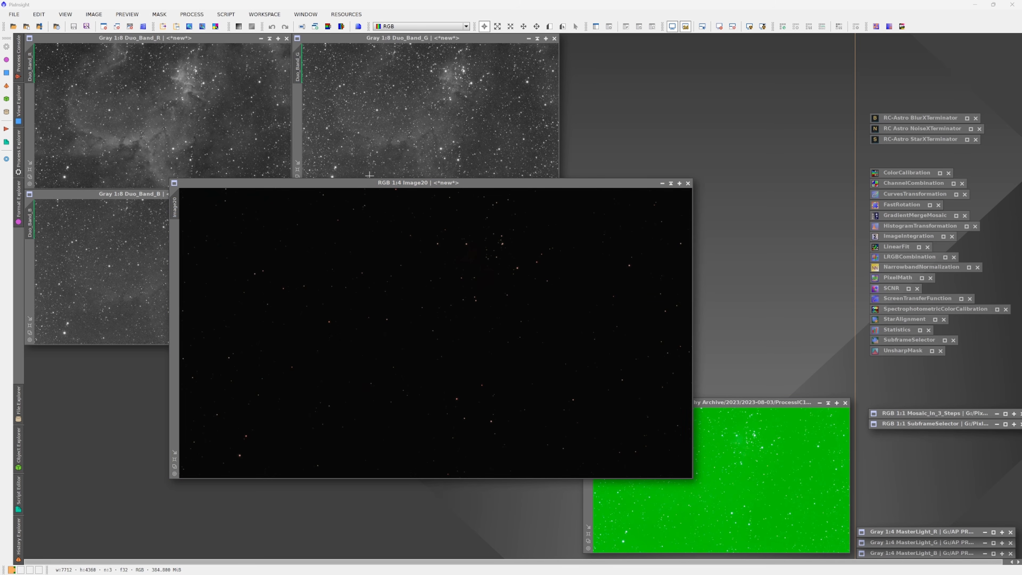
{"action": "left_click_drag", "start_coordinate": [378, 184], "coordinate": [286, 115]}
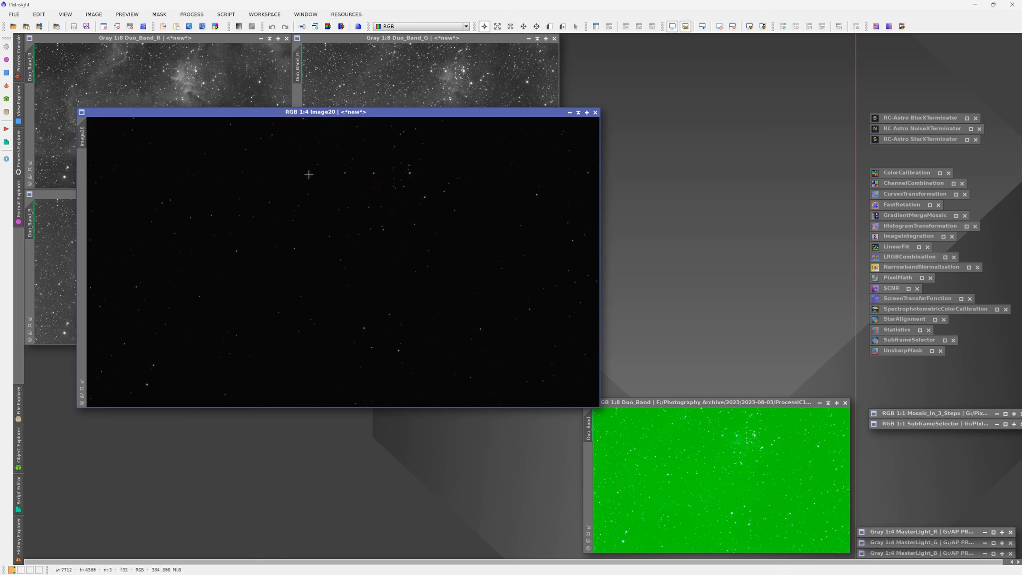
{"action": "key", "text": "ctrl+a"}
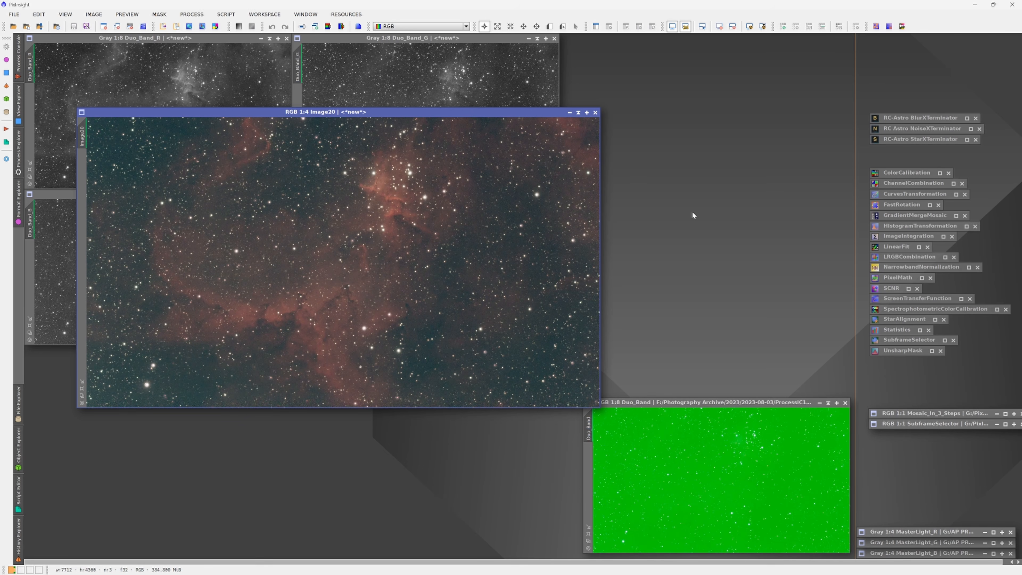